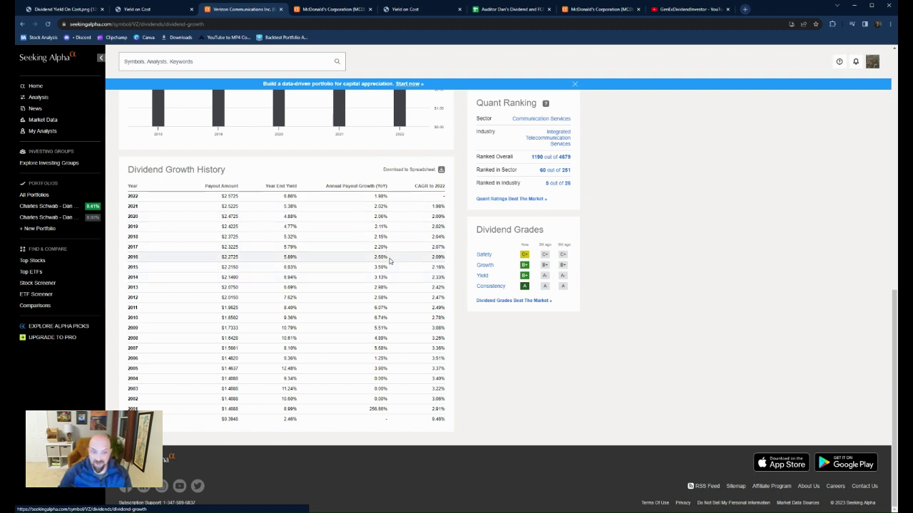
Step: Review McDonald's dividend growth history on Seeking Alpha and compare the 2004 estimated yields on cost of MCD and VZ in the Google Sheets model
{"action": "left_click", "coordinate": [334, 10]}
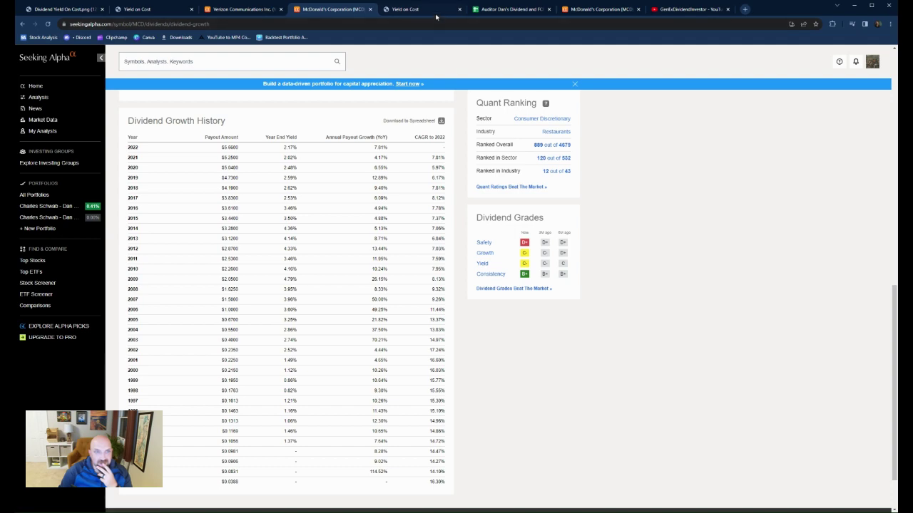
{"action": "left_click", "coordinate": [511, 10]}
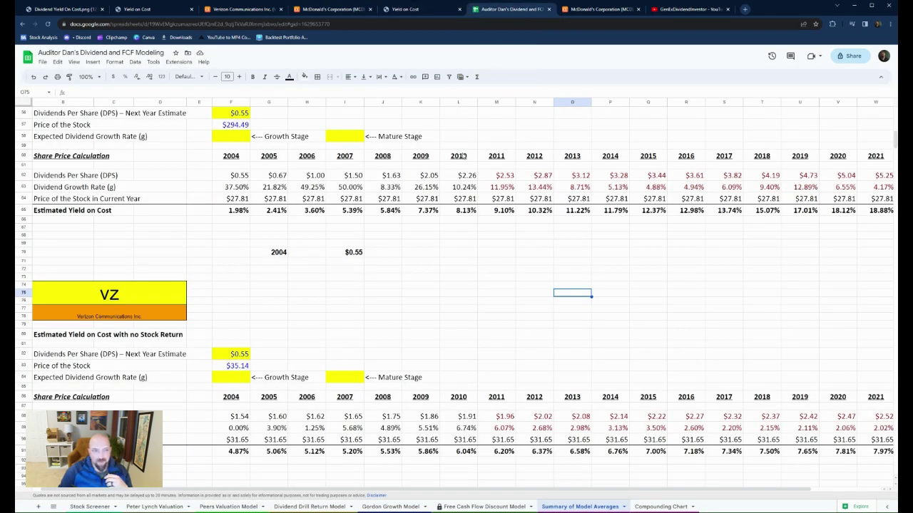
{"action": "scroll", "coordinate": [462, 155], "scroll_direction": "up", "scroll_amount": 5}
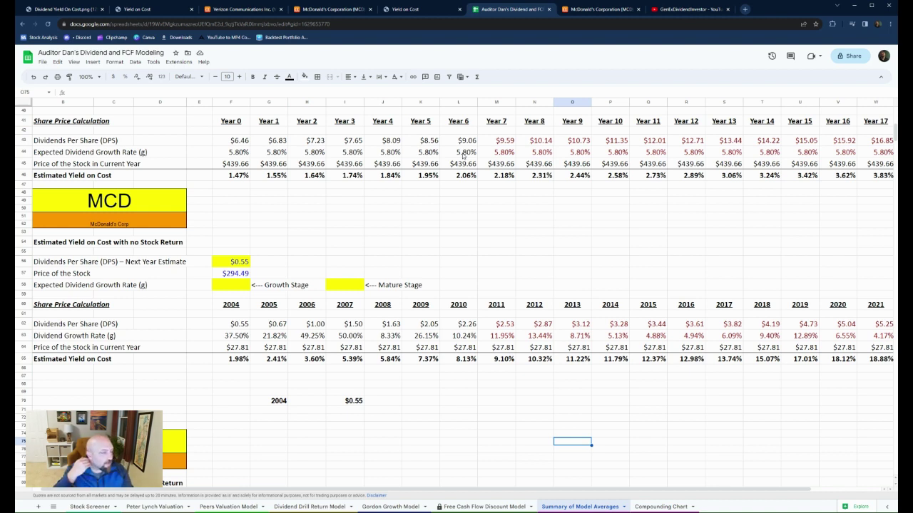
{"action": "scroll", "coordinate": [455, 129], "scroll_direction": "down", "scroll_amount": 6}
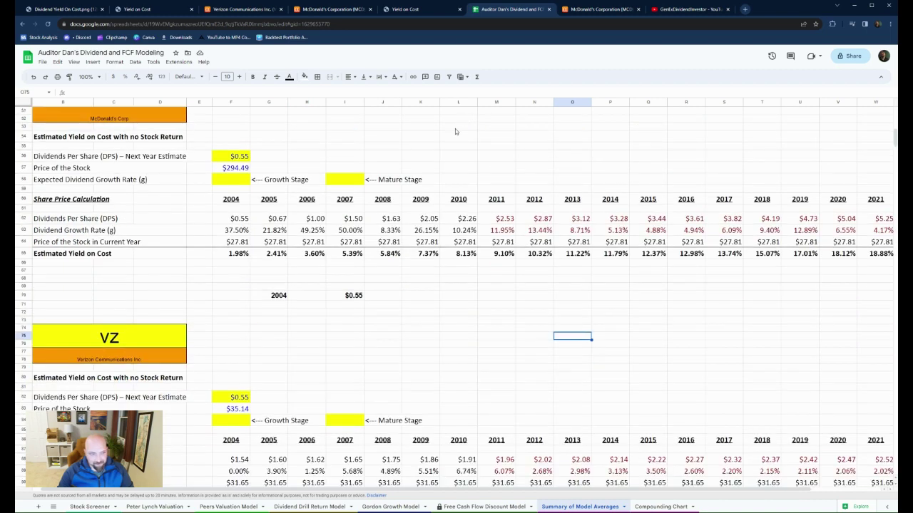
{"action": "scroll", "coordinate": [455, 125], "scroll_direction": "down", "scroll_amount": 2}
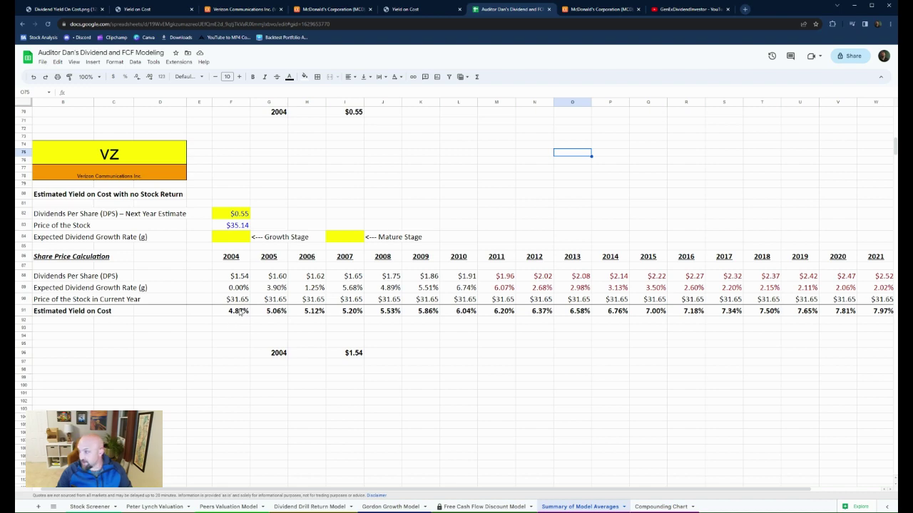
{"action": "scroll", "coordinate": [240, 314], "scroll_direction": "up", "scroll_amount": 3}
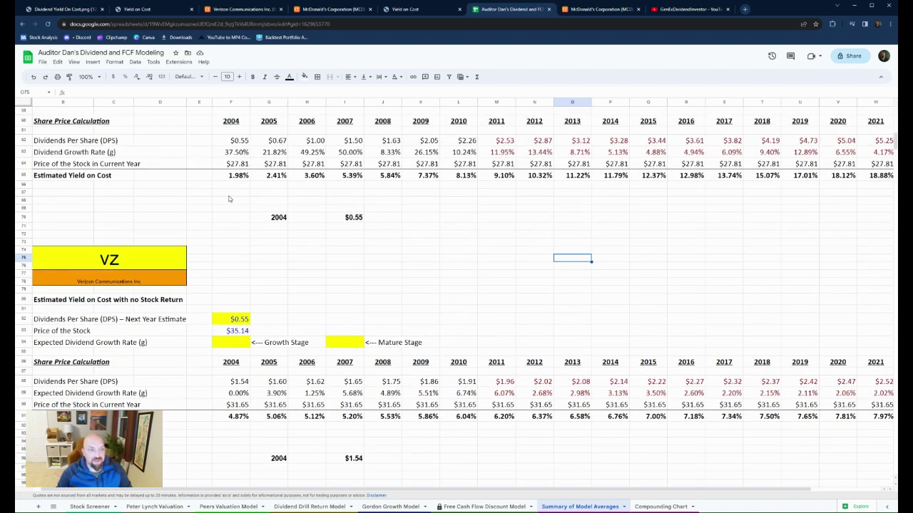
{"action": "scroll", "coordinate": [238, 200], "scroll_direction": "up", "scroll_amount": 1}
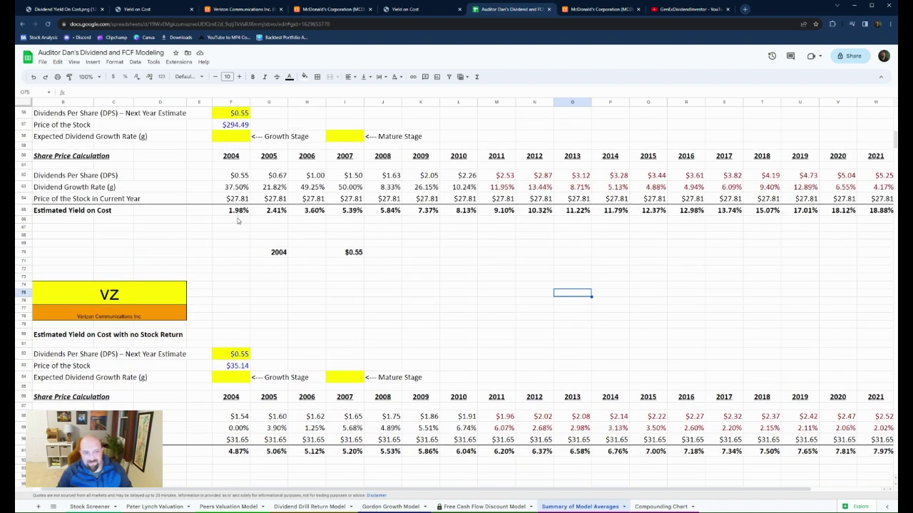
{"action": "scroll", "coordinate": [239, 221], "scroll_direction": "up", "scroll_amount": 1}
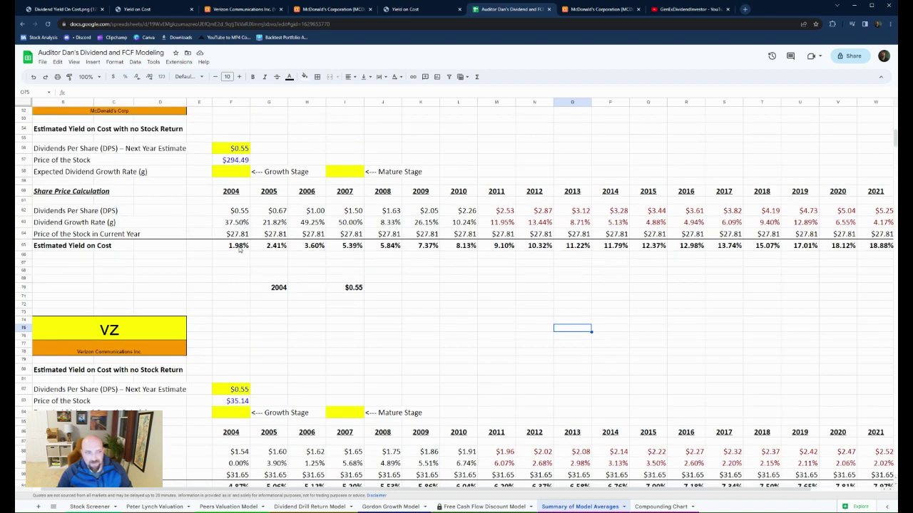
{"action": "scroll", "coordinate": [239, 251], "scroll_direction": "down", "scroll_amount": 5}
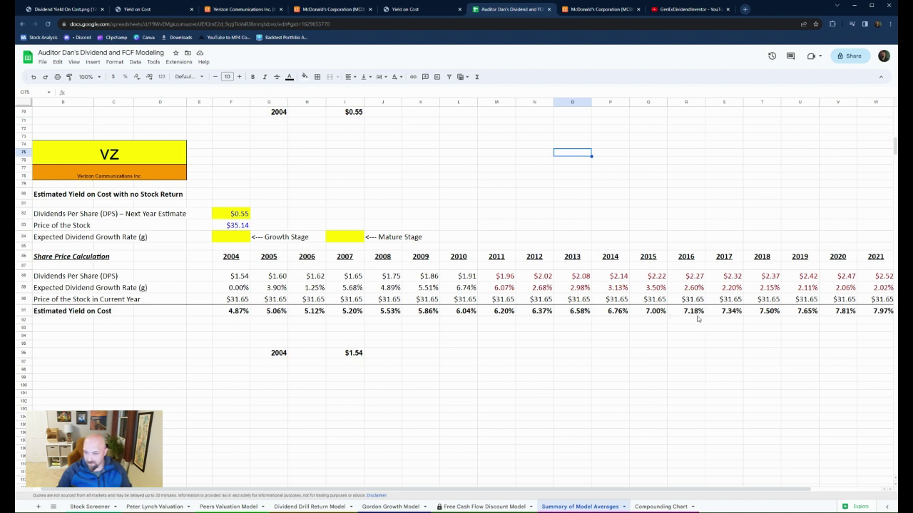
Step: Examine how the estimated yield on cost develops through 2023 for VZ and MCD in the yearly projection tables
{"action": "left_click", "coordinate": [888, 321]}
{"action": "left_click_drag", "start_coordinate": [894, 323], "coordinate": [869, 324]}
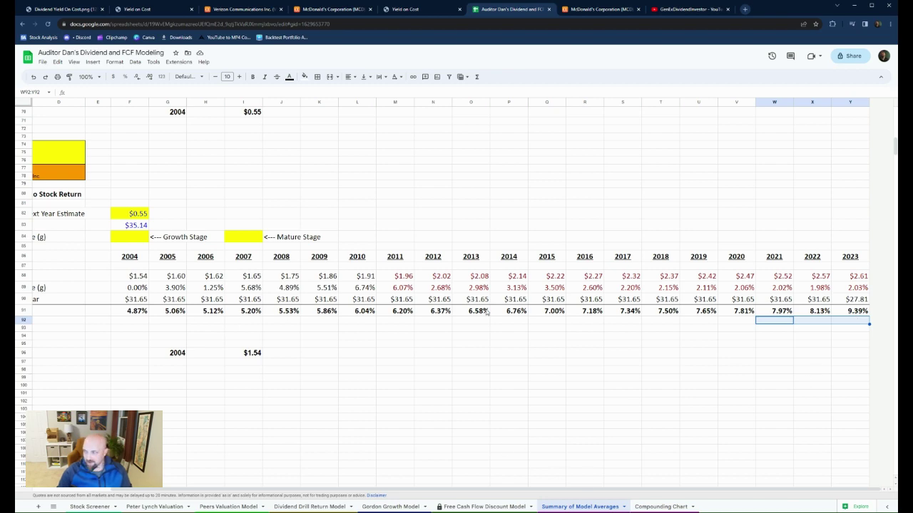
{"action": "scroll", "coordinate": [585, 438], "scroll_direction": "up", "scroll_amount": 6}
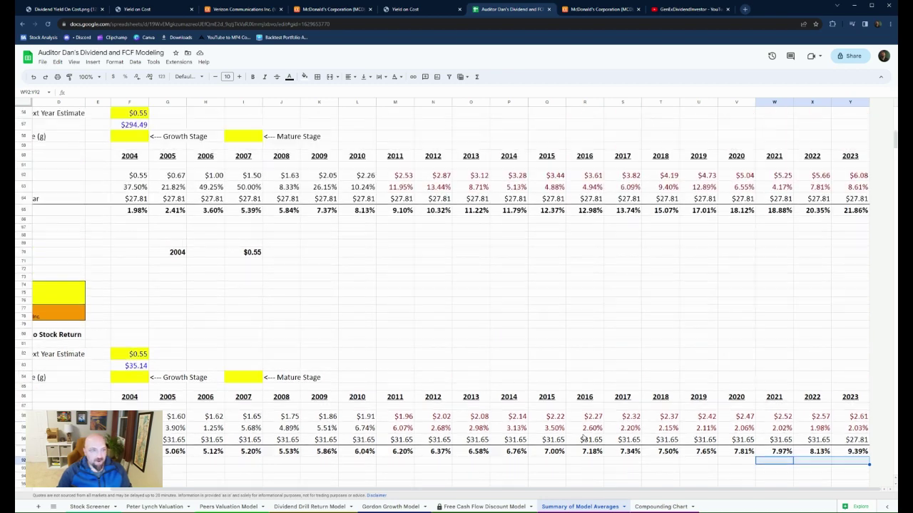
{"action": "scroll", "coordinate": [450, 467], "scroll_direction": "left", "scroll_amount": 3}
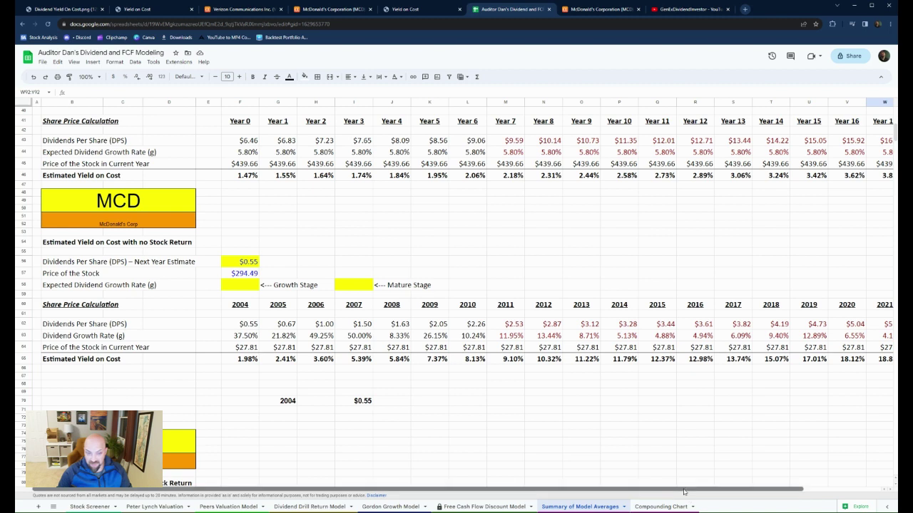
{"action": "left_click_drag", "start_coordinate": [702, 489], "coordinate": [739, 489]}
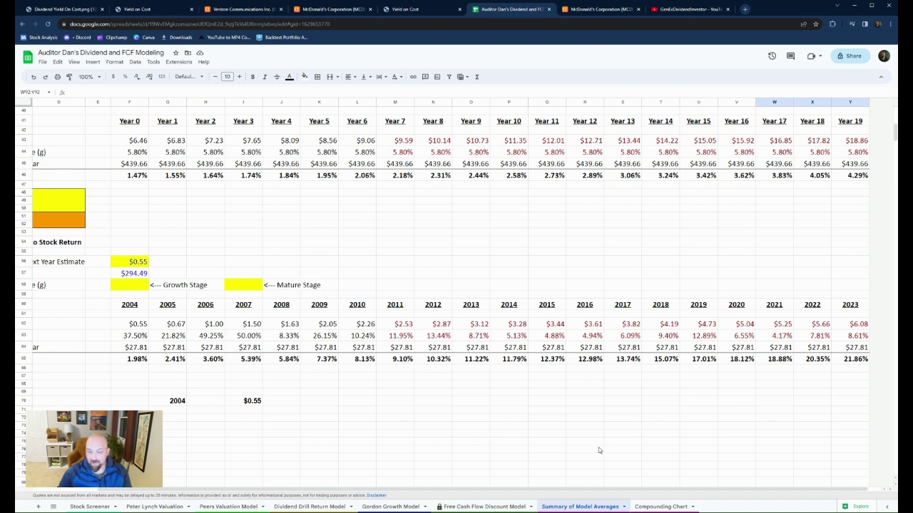
{"action": "scroll", "coordinate": [599, 451], "scroll_direction": "down", "scroll_amount": 4}
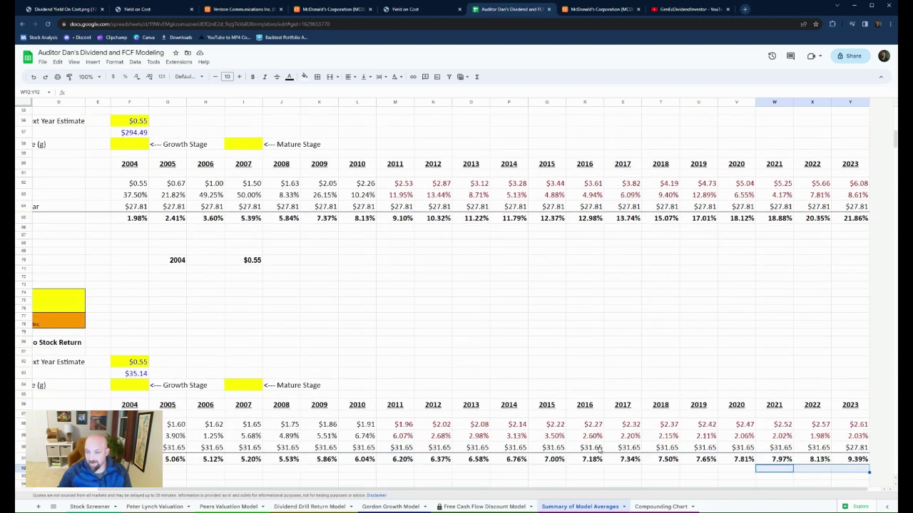
{"action": "left_click", "coordinate": [860, 262]}
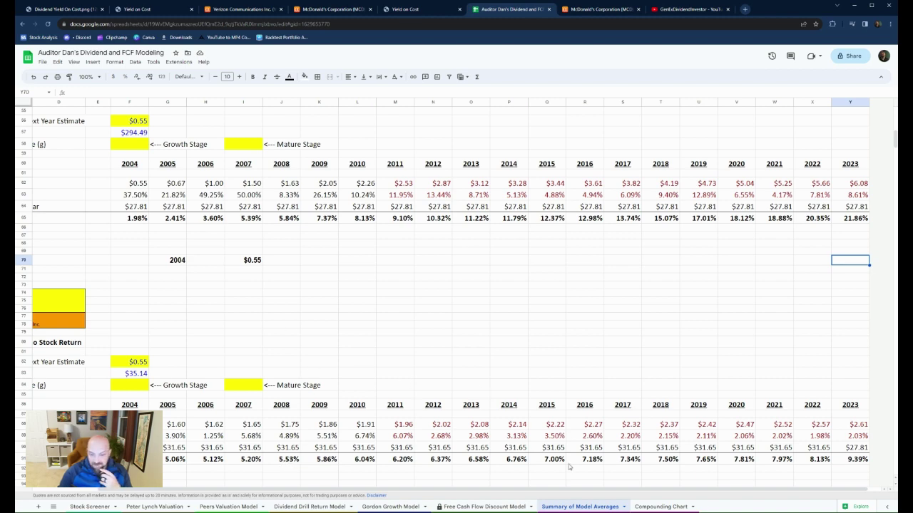
{"action": "left_click_drag", "start_coordinate": [560, 490], "coordinate": [528, 490]}
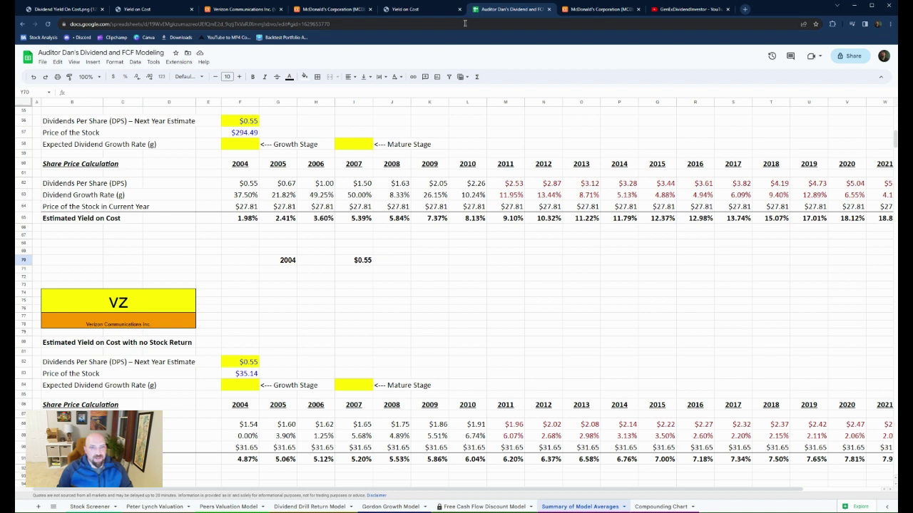
Step: View Seeking Alpha's MCD versus VZ total return chart and the yield on cost video listed on the GenExDividendInvestor YouTube channel
{"action": "left_click", "coordinate": [611, 9]}
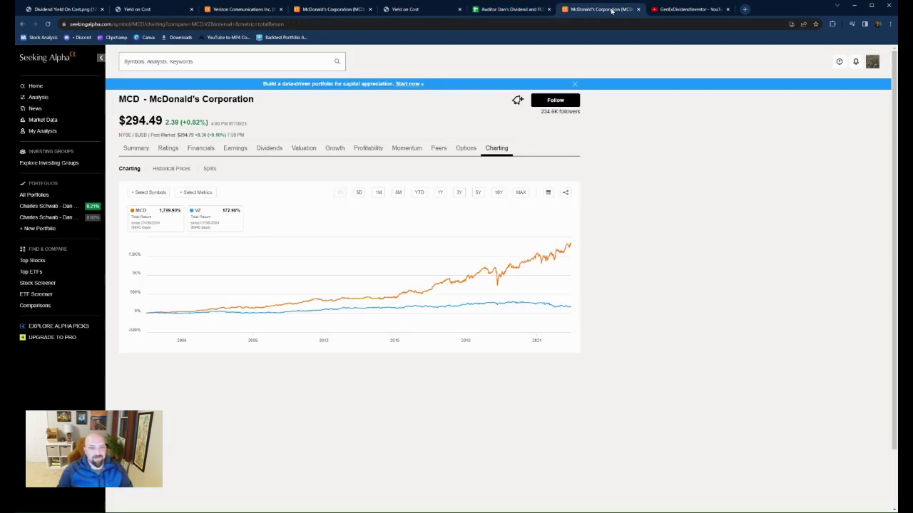
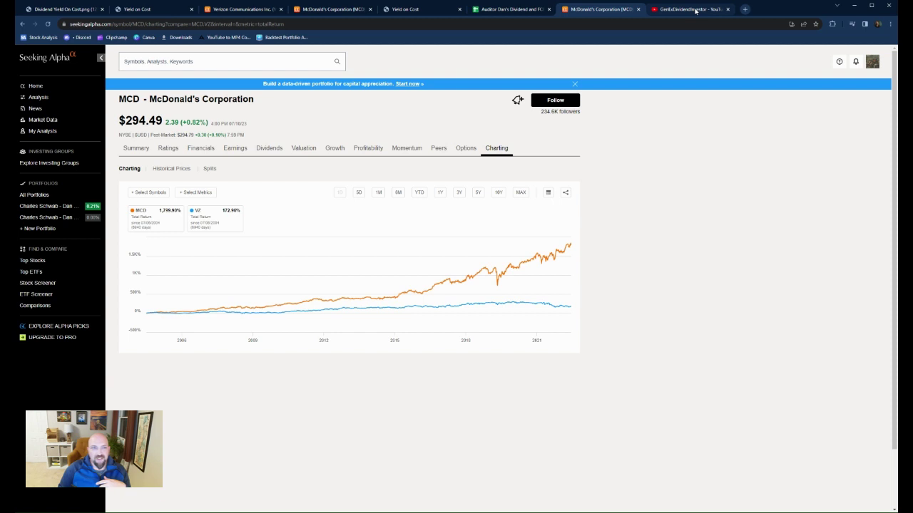
{"action": "left_click", "coordinate": [695, 10]}
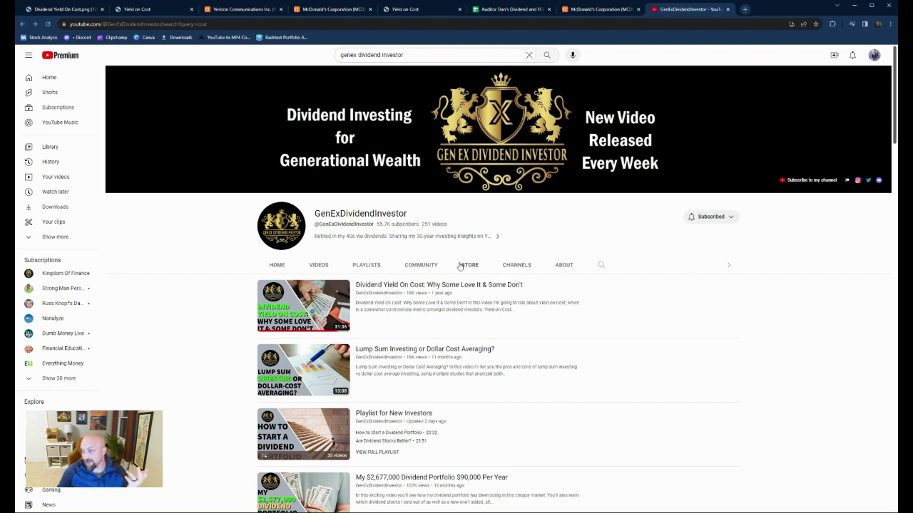
{"action": "mouse_move", "coordinate": [415, 296]}
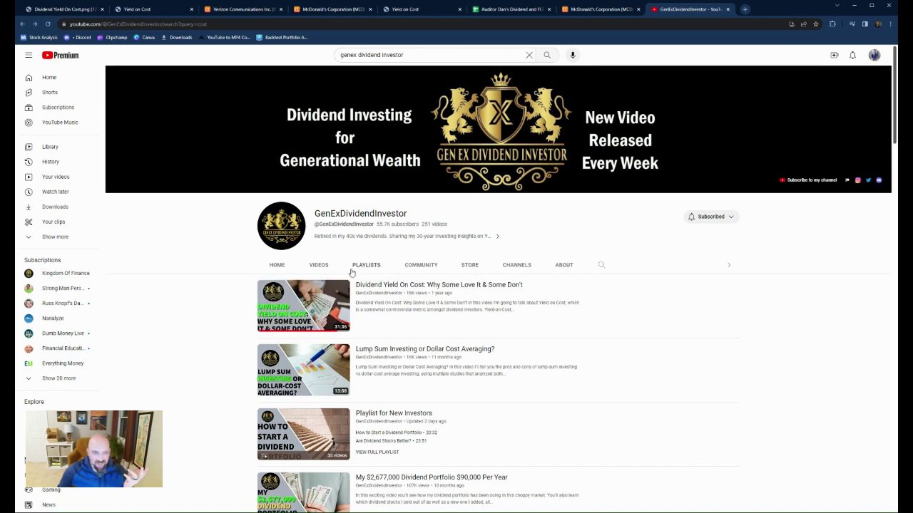
{"action": "mouse_move", "coordinate": [372, 290]}
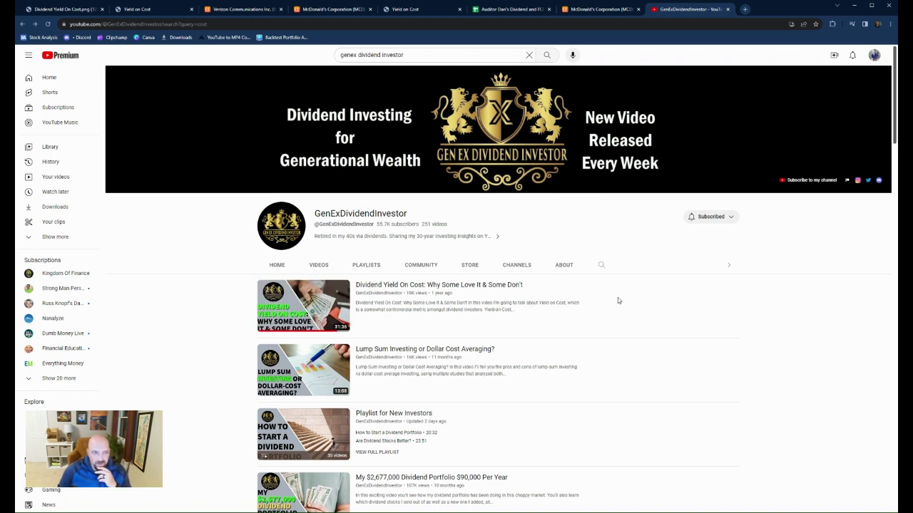
Step: Return to the Google Sheets dividend model and re-examine the MCD yield on cost table against the VZ table from 2004 onward
{"action": "left_click", "coordinate": [521, 9]}
{"action": "scroll", "coordinate": [481, 231], "scroll_direction": "up", "scroll_amount": 5}
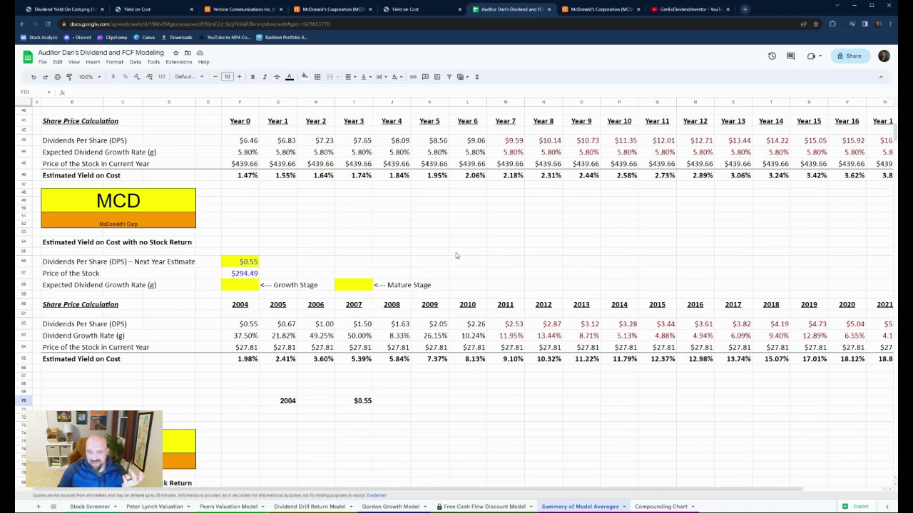
{"action": "scroll", "coordinate": [587, 489], "scroll_direction": "right", "scroll_amount": 1}
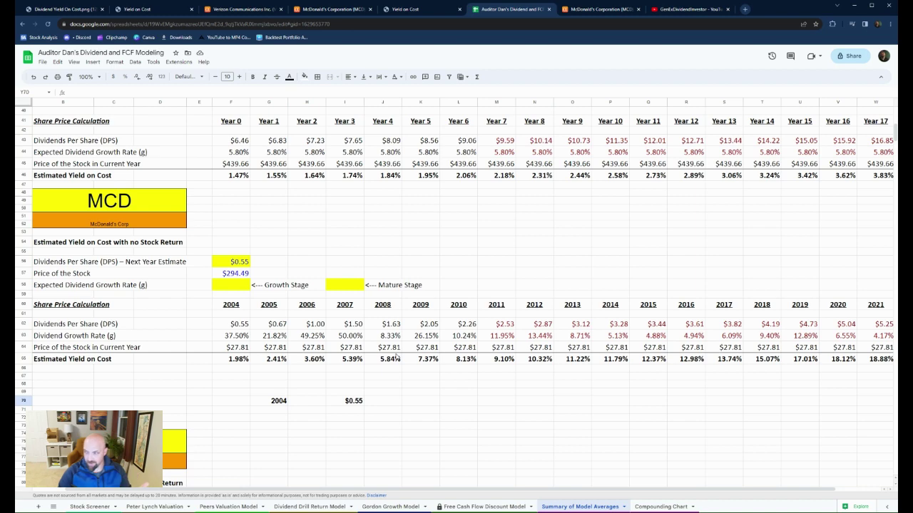
{"action": "scroll", "coordinate": [397, 358], "scroll_direction": "down", "scroll_amount": 3}
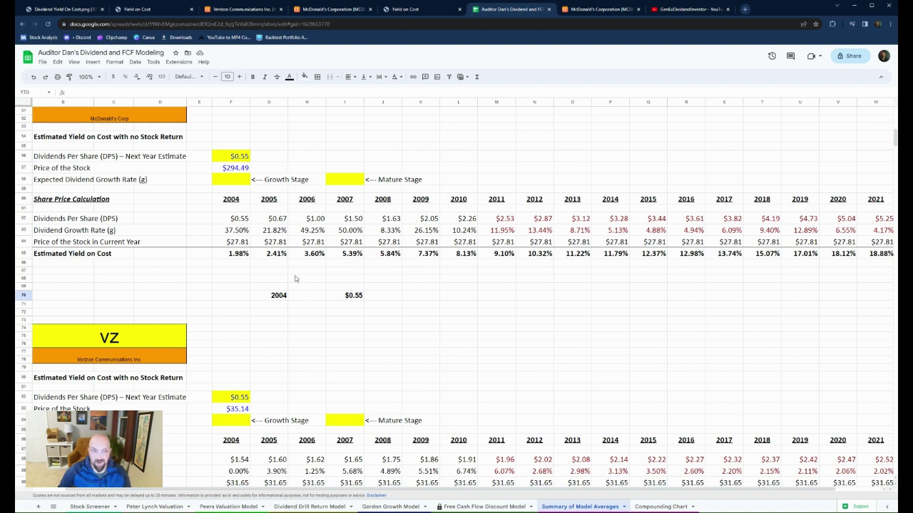
{"action": "scroll", "coordinate": [358, 289], "scroll_direction": "down", "scroll_amount": 1}
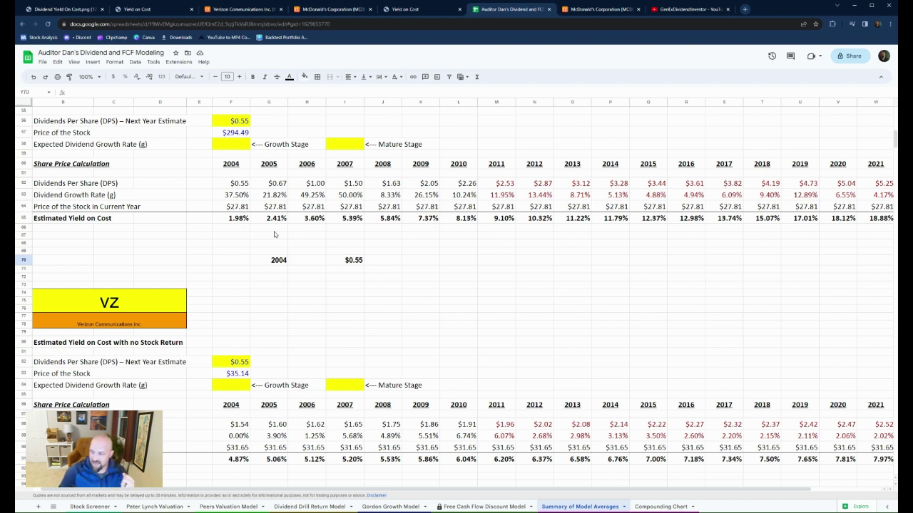
{"action": "scroll", "coordinate": [299, 223], "scroll_direction": "up", "scroll_amount": 2}
{"action": "scroll", "coordinate": [311, 239], "scroll_direction": "down", "scroll_amount": 1}
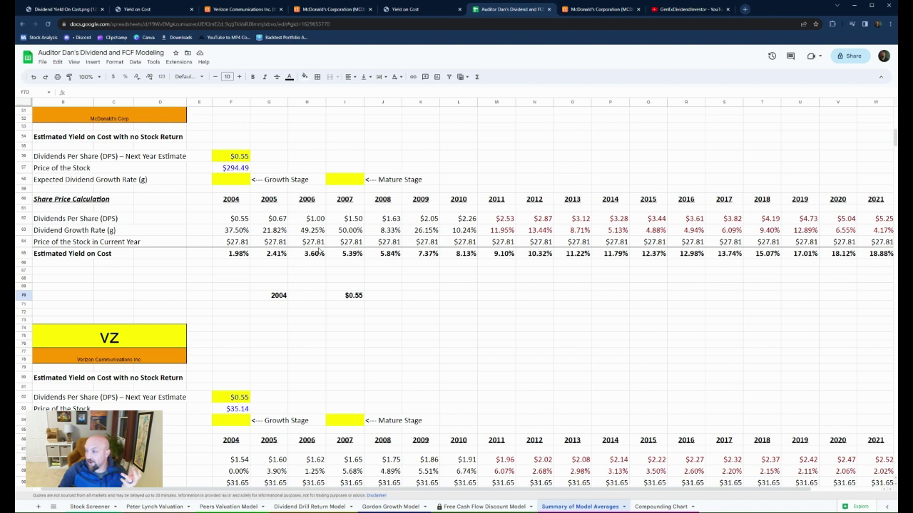
{"action": "scroll", "coordinate": [319, 251], "scroll_direction": "down", "scroll_amount": 1}
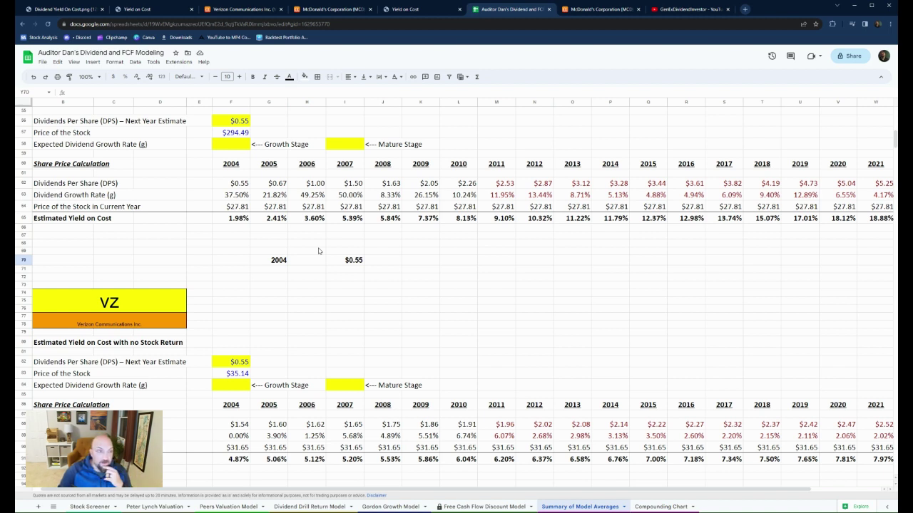
{"action": "scroll", "coordinate": [271, 274], "scroll_direction": "up", "scroll_amount": 2}
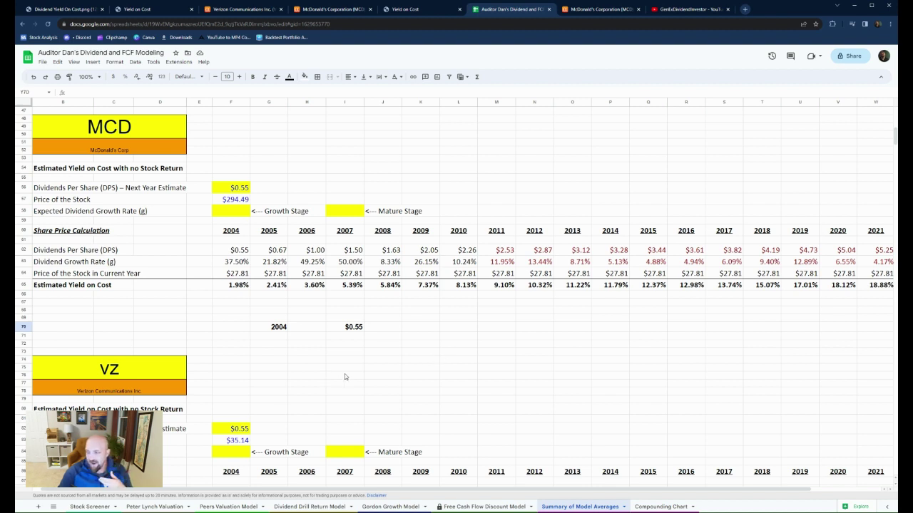
{"action": "scroll", "coordinate": [344, 376], "scroll_direction": "down", "scroll_amount": 1}
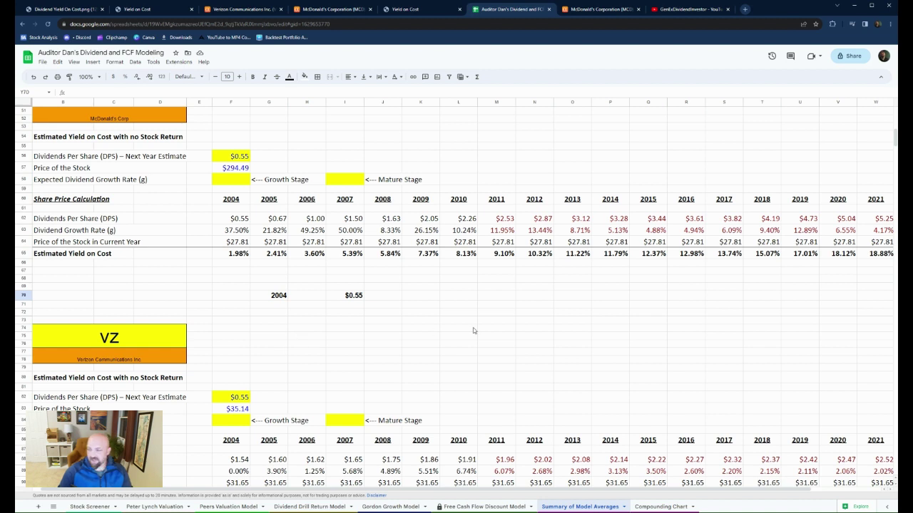
{"action": "scroll", "coordinate": [472, 330], "scroll_direction": "up", "scroll_amount": 1}
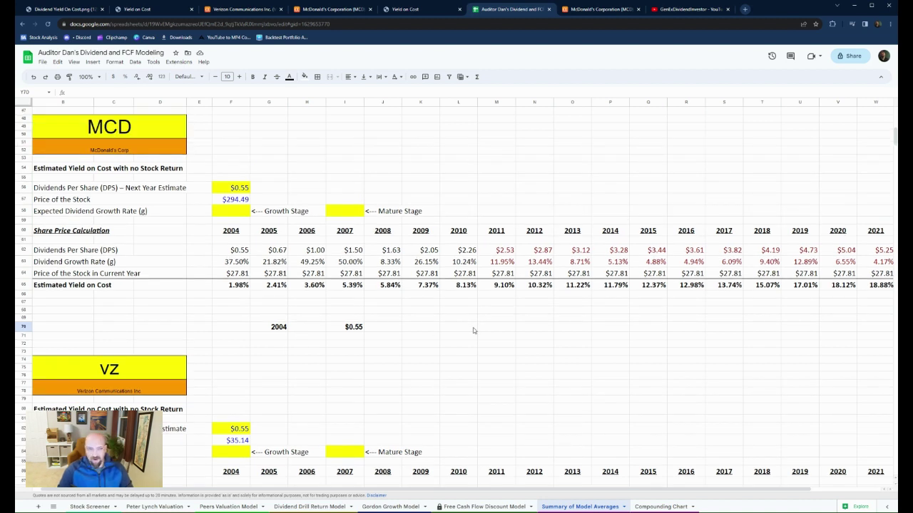